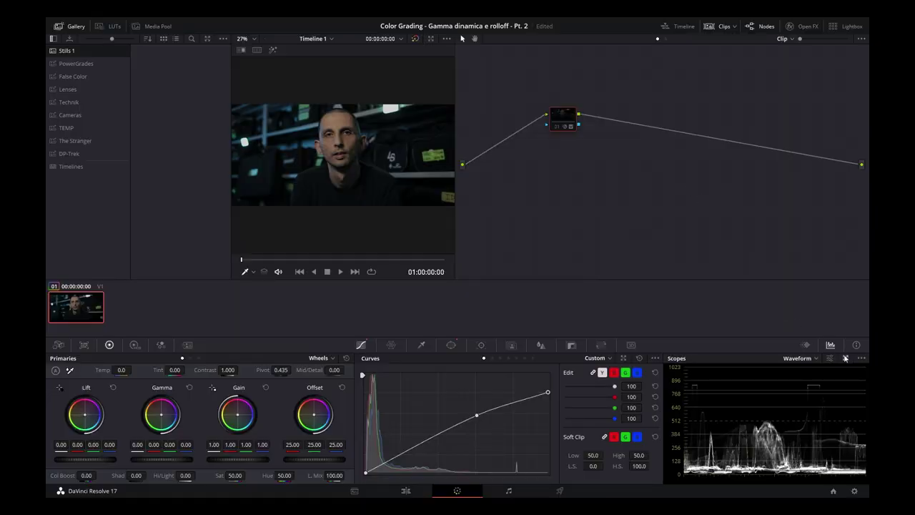
Step: With the waveform popped out, add serial node 02, test lowering its curve's white point, then re-dock the scope
{"action": "left_click", "coordinate": [845, 357]}
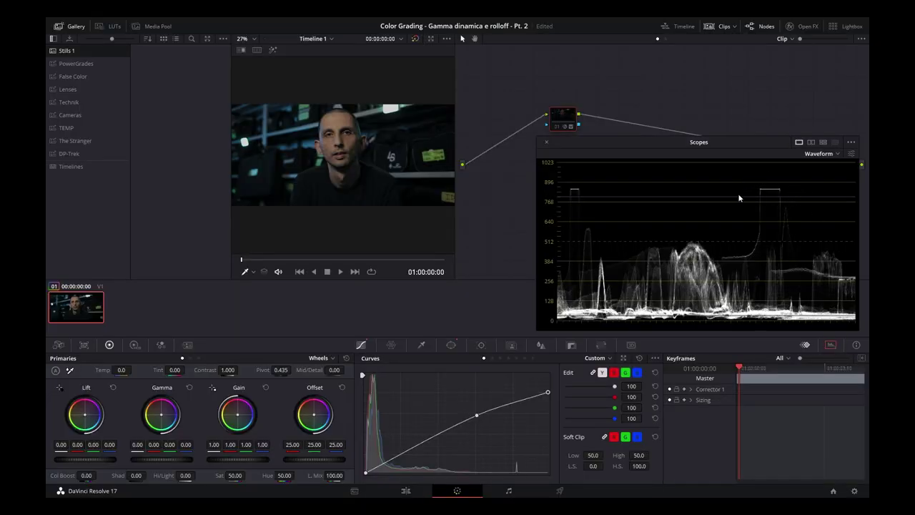
{"action": "key", "text": "alt+s"}
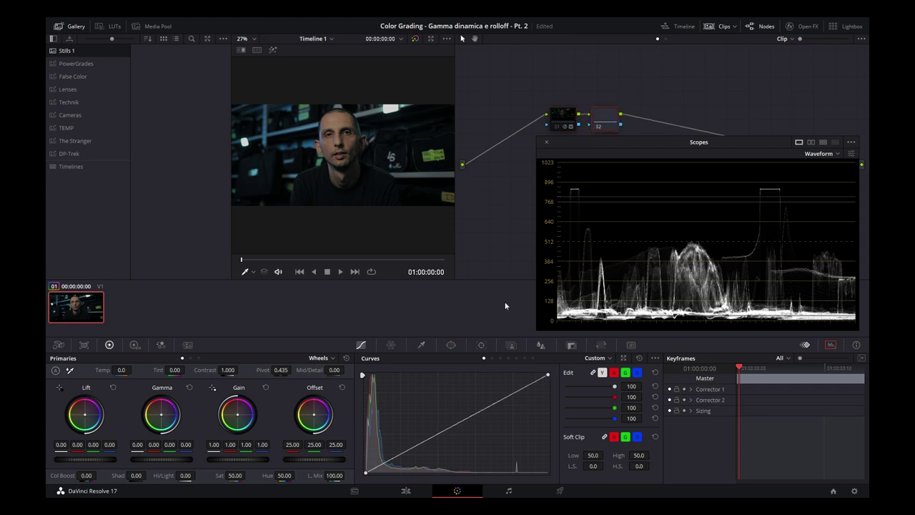
{"action": "mouse_move", "coordinate": [547, 375]}
{"action": "left_mouse_down"}
{"action": "mouse_move", "coordinate": [549, 394]}
{"action": "mouse_move", "coordinate": [551, 360]}
{"action": "left_mouse_up"}
{"action": "left_click", "coordinate": [546, 141]}
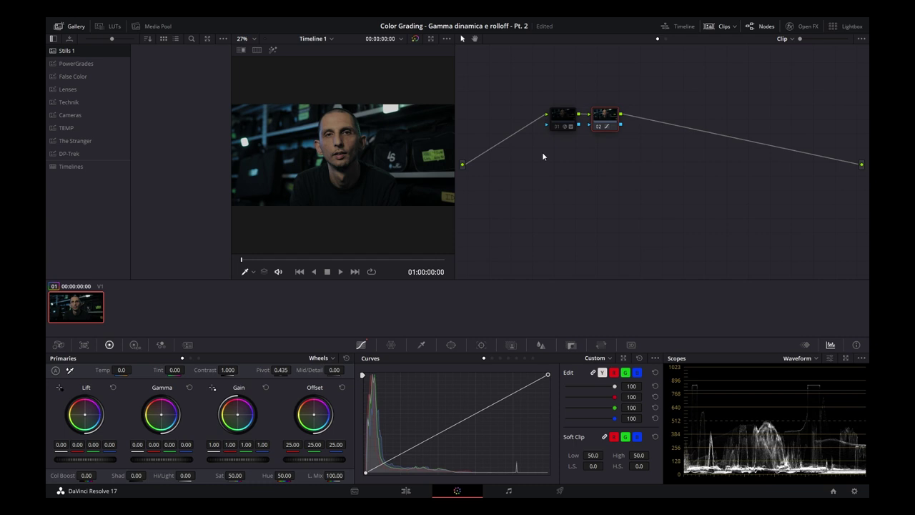
Step: Search the Open FX library for 'glow' so only the Glow effect is listed
{"action": "left_click", "coordinate": [799, 29]}
{"action": "left_click", "coordinate": [808, 56]}
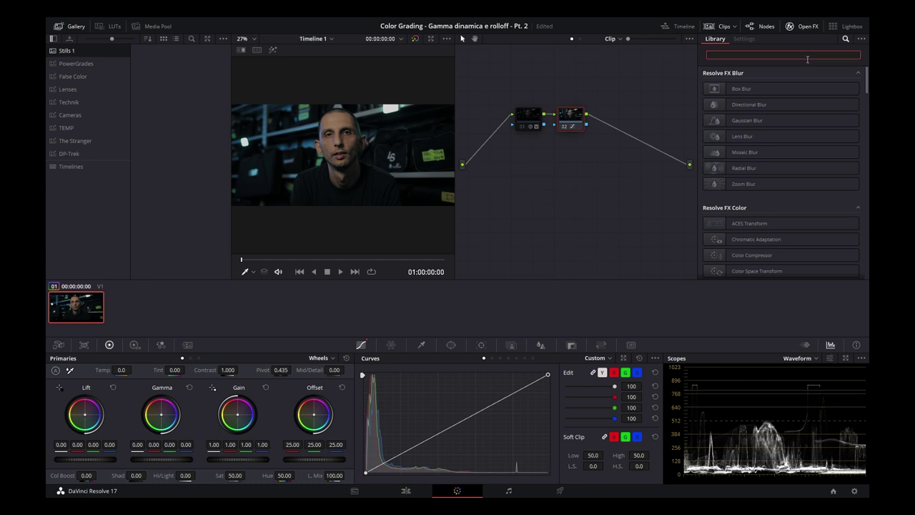
{"action": "type", "text": "glow"}
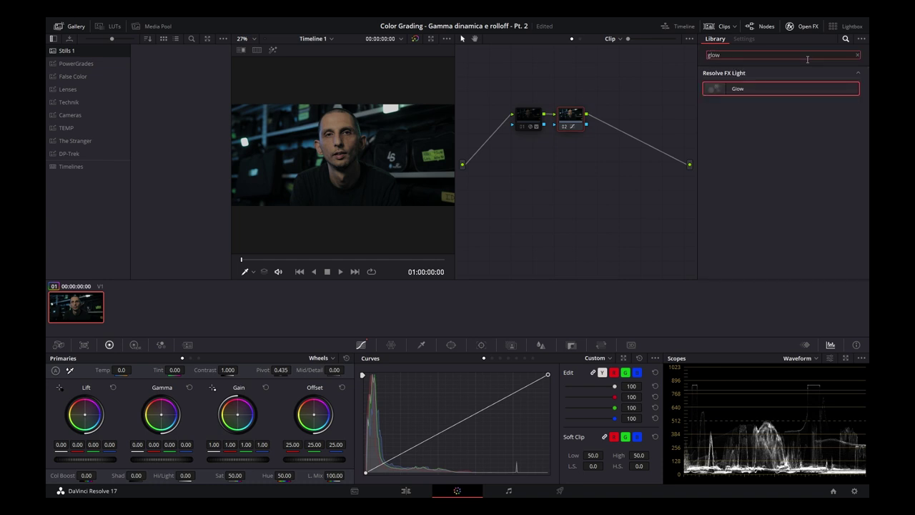
Step: Reset grades and nodes to a single node 01 and bring up the Window controls
{"action": "right_click", "coordinate": [601, 198]}
{"action": "left_click", "coordinate": [617, 203]}
{"action": "left_click", "coordinate": [451, 345]}
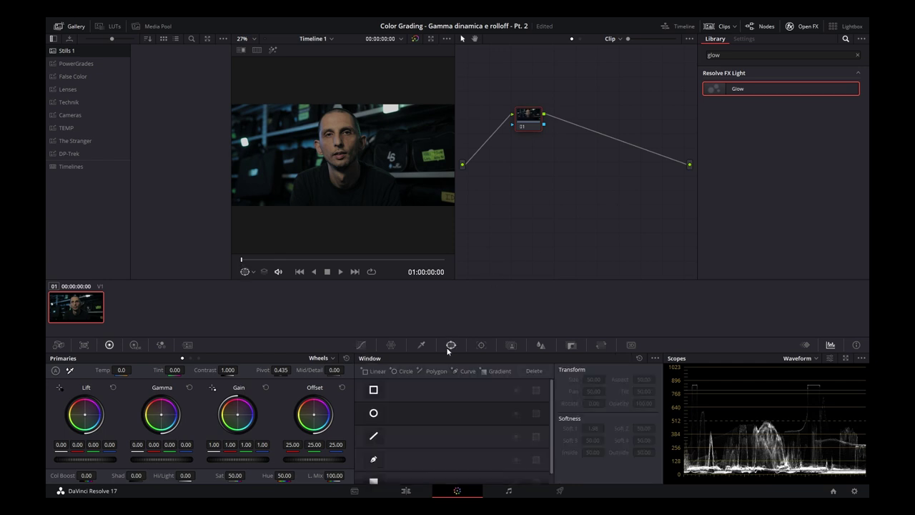
Step: Place a circular window over the upper-right background light with Soft 1 at 3.69
{"action": "left_click", "coordinate": [373, 412]}
{"action": "left_click_drag", "start_coordinate": [375, 168], "coordinate": [429, 114]}
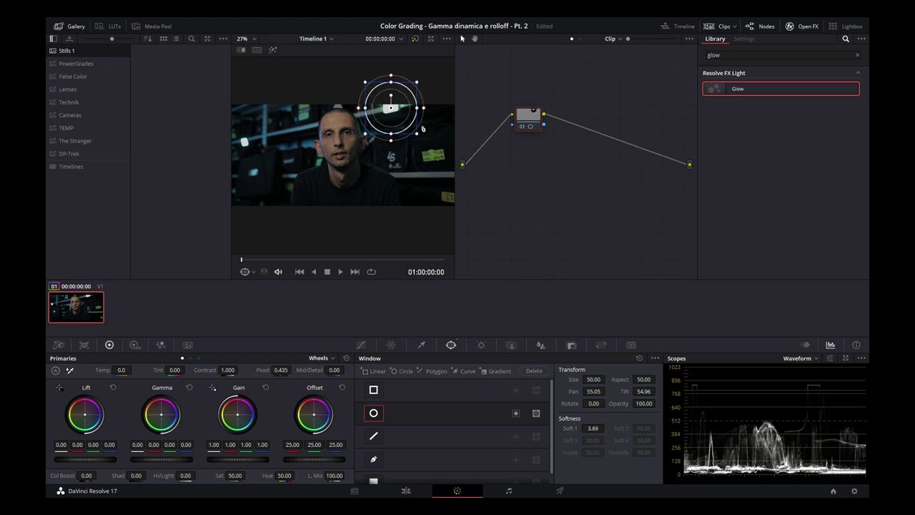
{"action": "left_click_drag", "start_coordinate": [420, 137], "coordinate": [426, 146]}
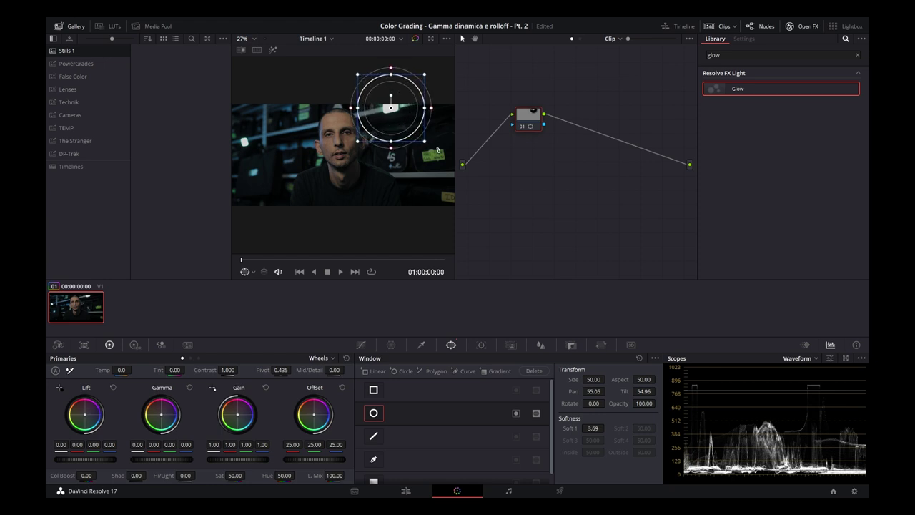
Step: Apply Glow to node 01, preview its output modes, then return to Glowing Image
{"action": "left_click_drag", "start_coordinate": [734, 93], "coordinate": [532, 116]}
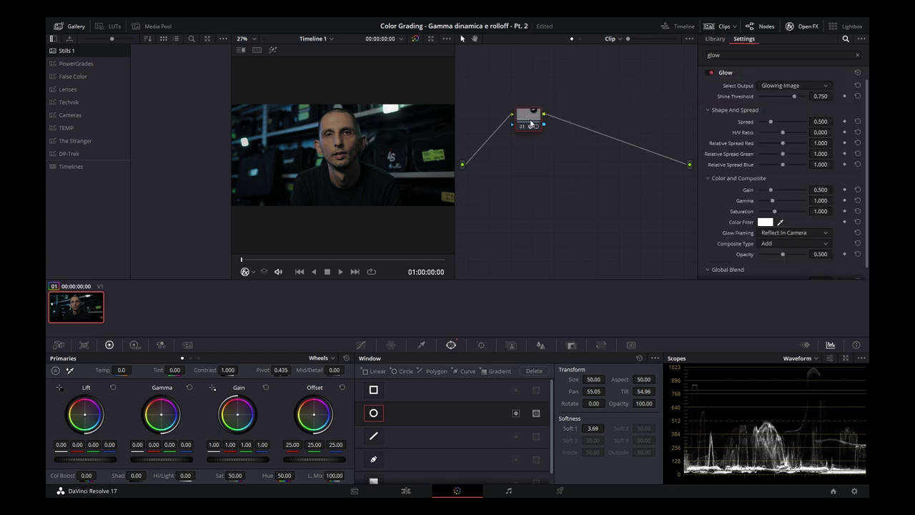
{"action": "left_click", "coordinate": [775, 86]}
{"action": "left_click", "coordinate": [773, 105]}
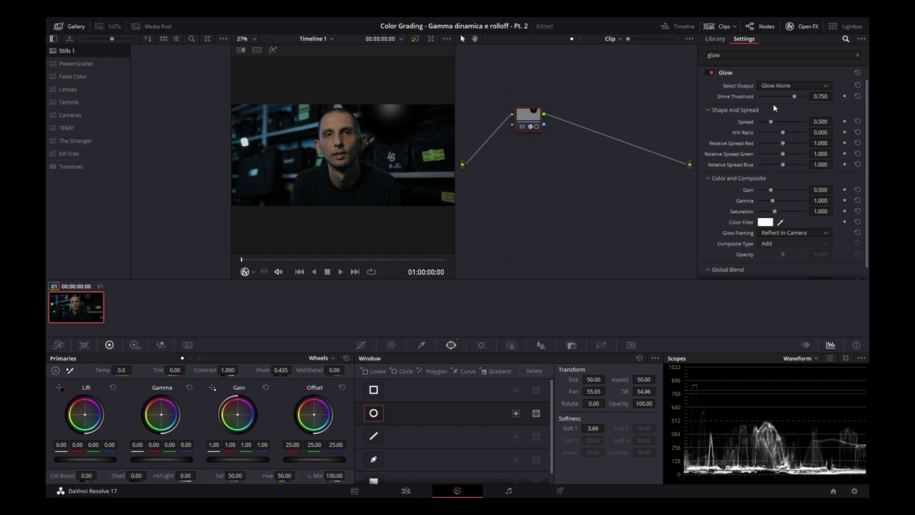
{"action": "left_click", "coordinate": [773, 86]}
{"action": "left_click", "coordinate": [776, 96]}
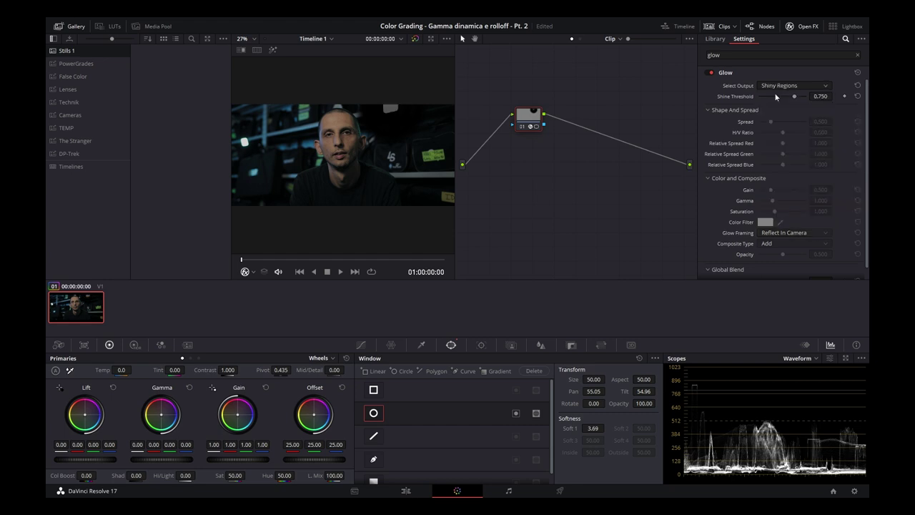
{"action": "left_click", "coordinate": [858, 85]}
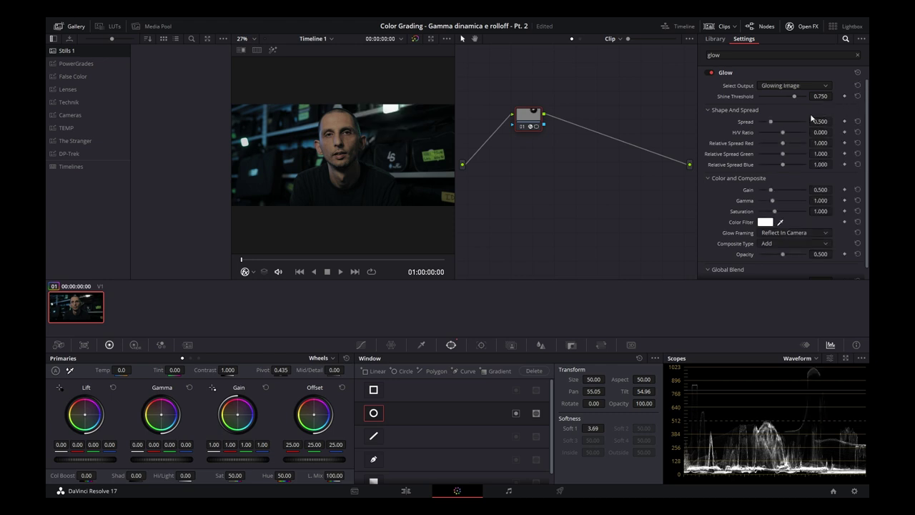
Step: Test Glow Spread and Gain, resetting both to 0.500, and reset Shine Threshold to 0.500
{"action": "left_click_drag", "start_coordinate": [775, 118], "coordinate": [757, 121]}
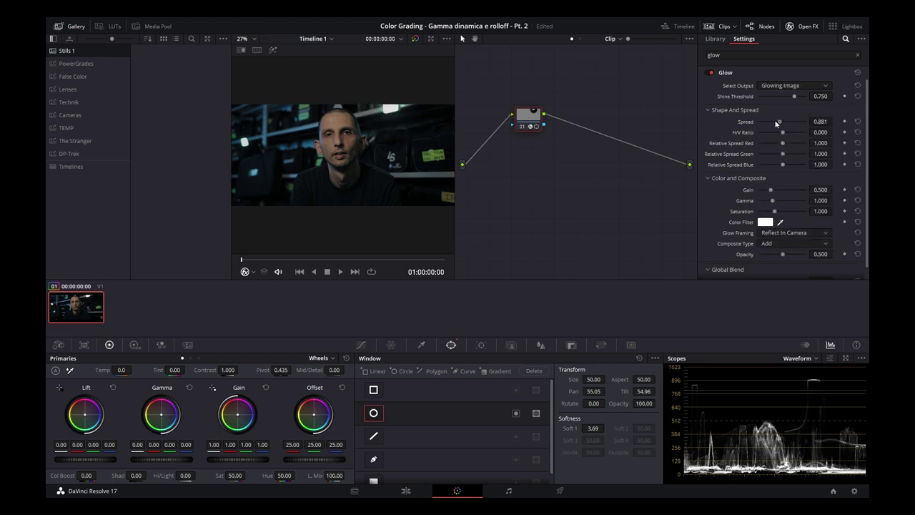
{"action": "left_click", "coordinate": [858, 122]}
{"action": "mouse_move", "coordinate": [772, 190]}
{"action": "left_mouse_down"}
{"action": "mouse_move", "coordinate": [759, 195]}
{"action": "mouse_move", "coordinate": [787, 193]}
{"action": "left_mouse_up"}
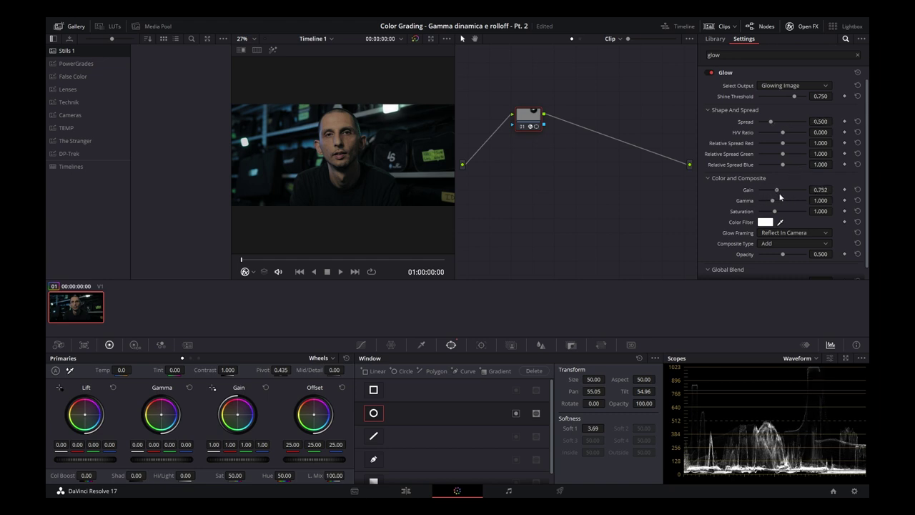
{"action": "left_click", "coordinate": [858, 191]}
{"action": "left_click", "coordinate": [821, 97]}
{"action": "left_click", "coordinate": [857, 94]}
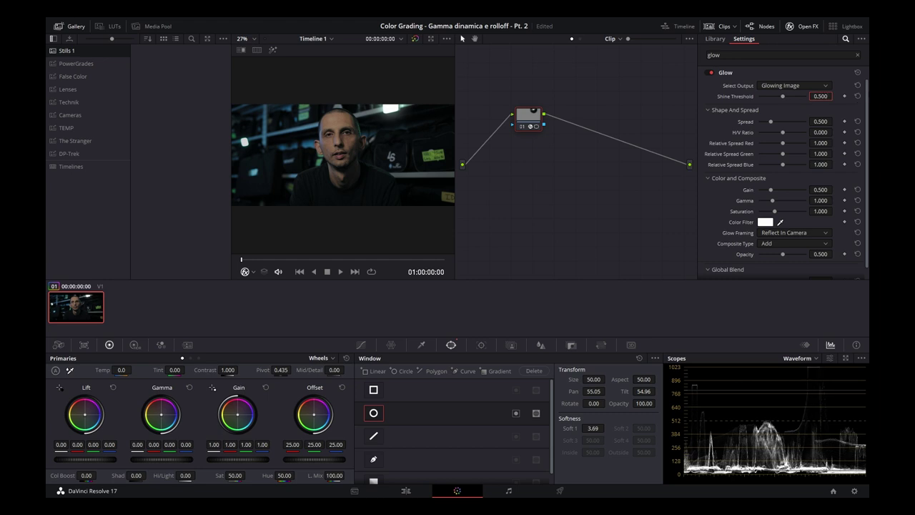
{"action": "scroll", "coordinate": [866, 213], "scroll_direction": "down", "scroll_amount": 1}
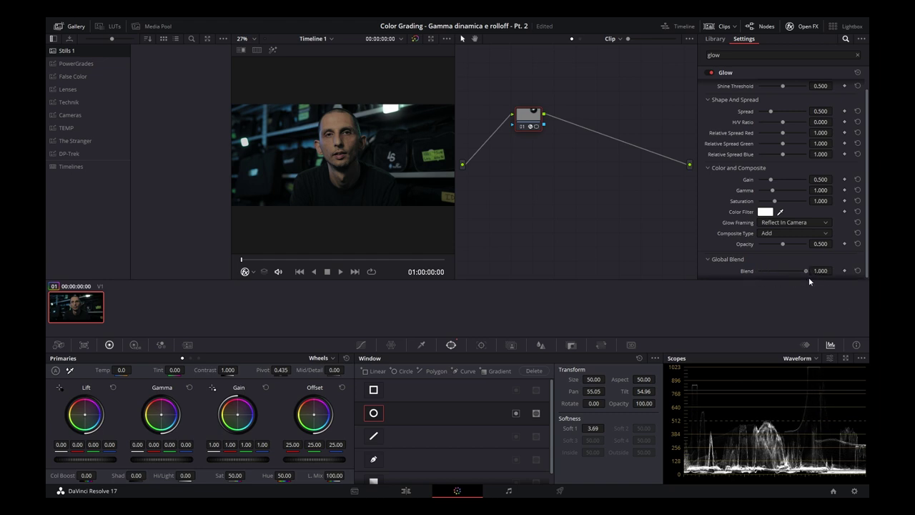
{"action": "scroll", "coordinate": [869, 236], "scroll_direction": "up", "scroll_amount": 1}
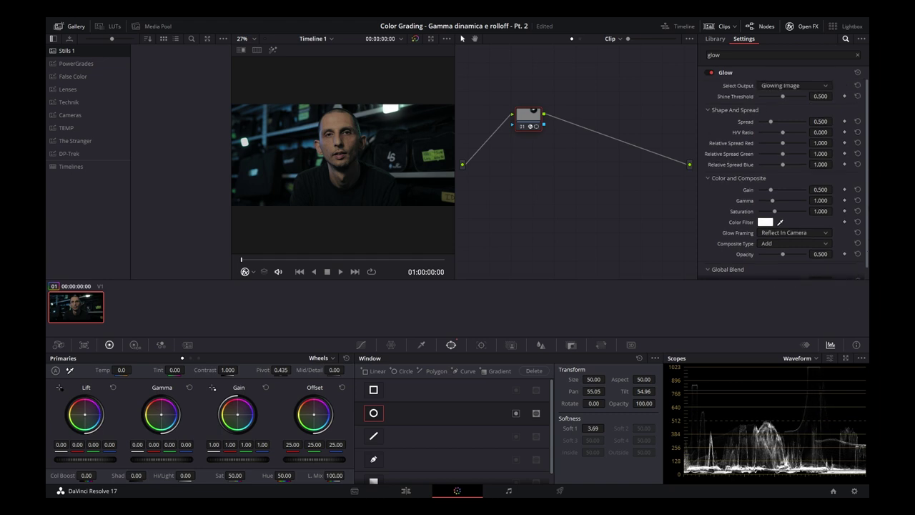
{"action": "key", "text": "ctrl+f"}
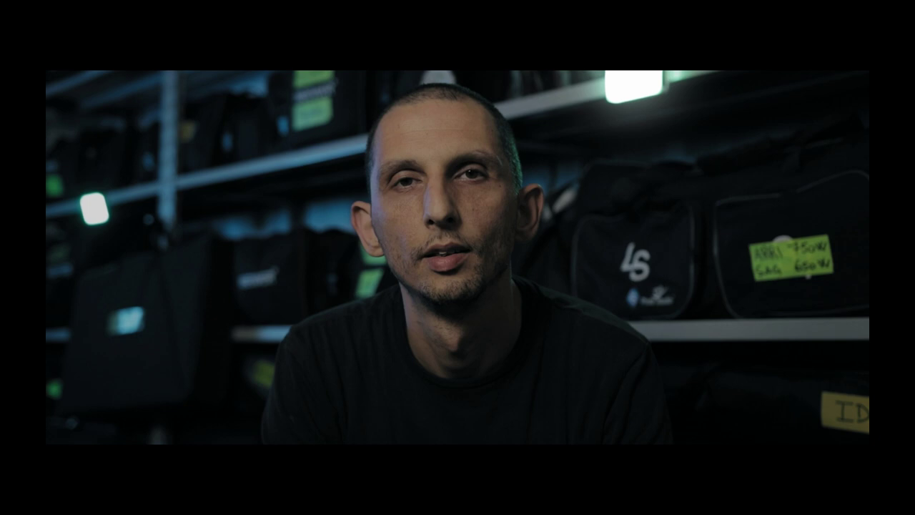
{"action": "key", "text": "Escape"}
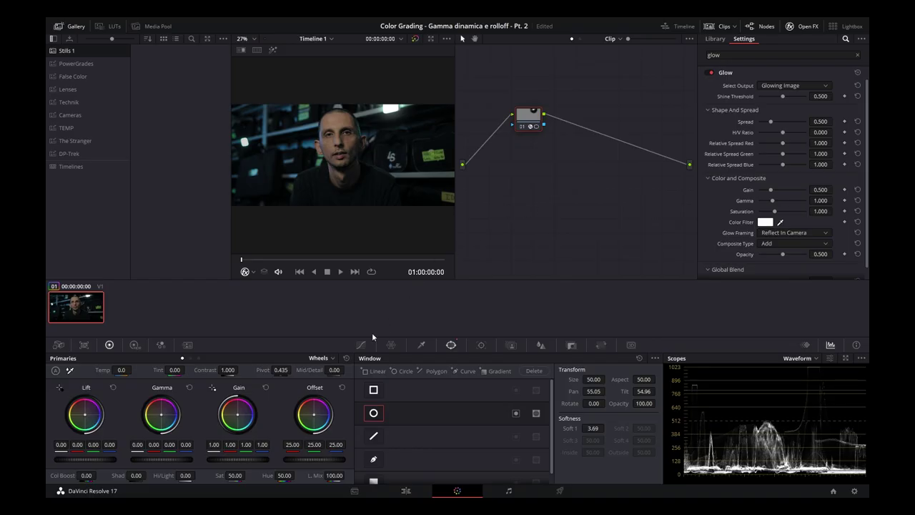
Step: In Curves with the waveform popped out, lower the white point and set Soft Clip H.S. to 100
{"action": "left_click", "coordinate": [363, 344]}
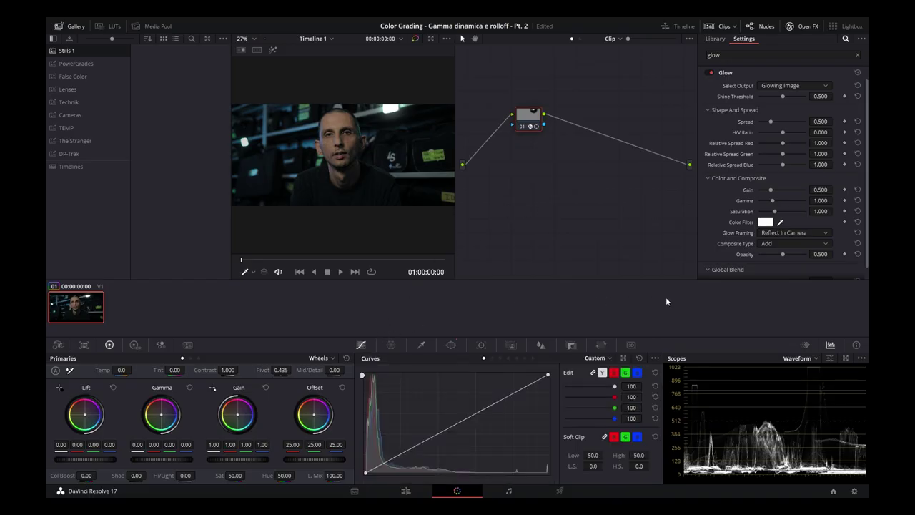
{"action": "left_click", "coordinate": [845, 358]}
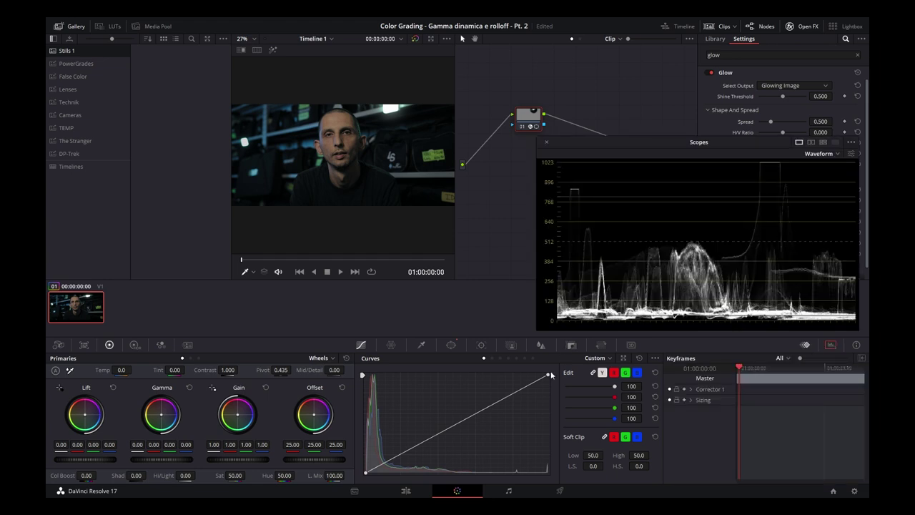
{"action": "mouse_move", "coordinate": [548, 374]}
{"action": "left_mouse_down"}
{"action": "mouse_move", "coordinate": [551, 408]}
{"action": "mouse_move", "coordinate": [559, 408]}
{"action": "mouse_move", "coordinate": [564, 347]}
{"action": "left_mouse_up"}
{"action": "left_click_drag", "start_coordinate": [641, 466], "coordinate": [651, 465]}
Step: Lower the curve's top point further and add a midpoint bowing it into a highlight roll-off
{"action": "left_click_drag", "start_coordinate": [548, 375], "coordinate": [551, 391]}
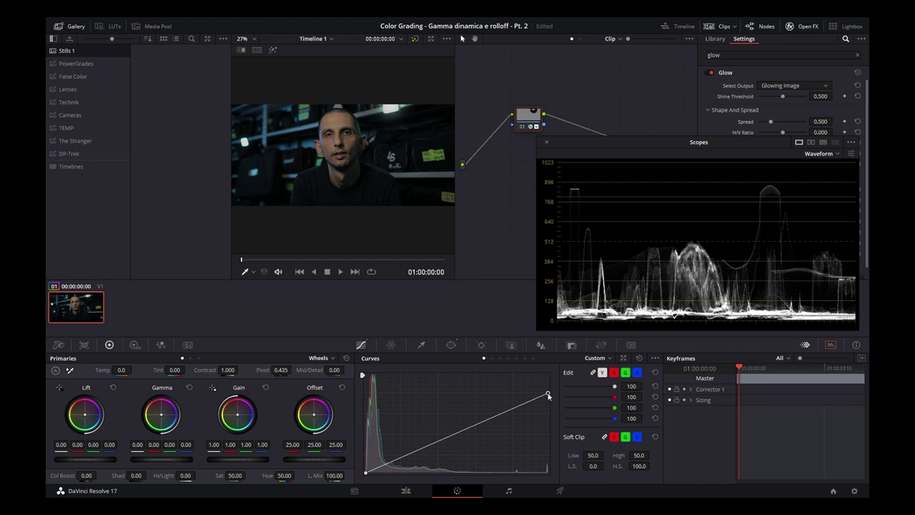
{"action": "left_click_drag", "start_coordinate": [445, 438], "coordinate": [476, 415]}
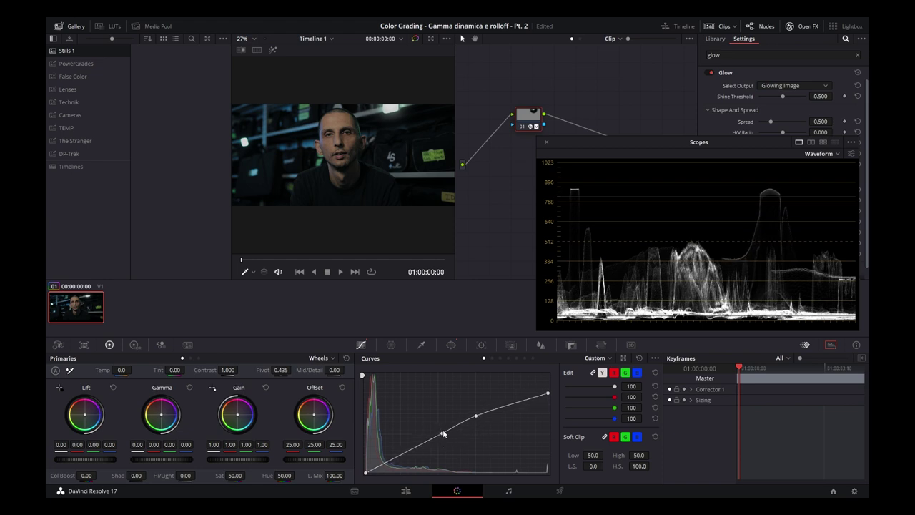
{"action": "left_click_drag", "start_coordinate": [443, 434], "coordinate": [442, 433]}
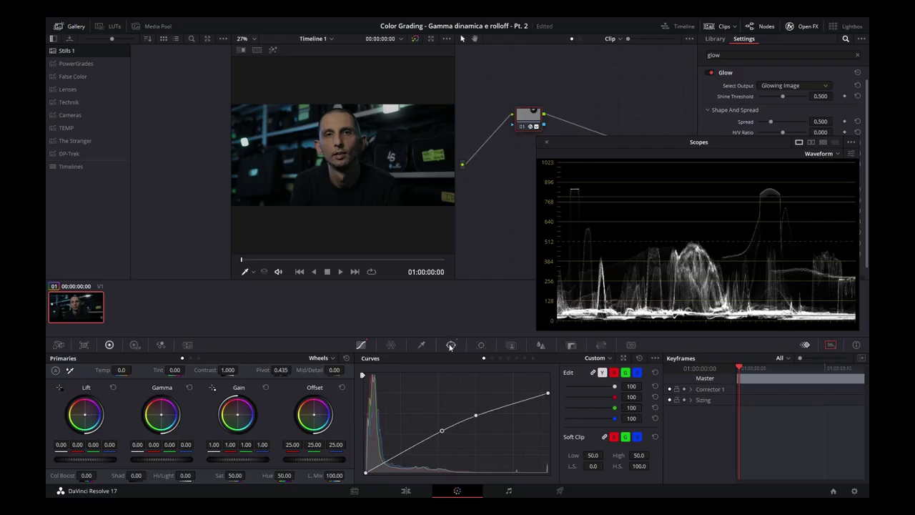
Step: Move the second circle window onto the left background light, close Open FX, and re-dock the waveform
{"action": "mouse_move", "coordinate": [353, 169]}
{"action": "left_mouse_down"}
{"action": "mouse_move", "coordinate": [255, 154]}
{"action": "mouse_move", "coordinate": [291, 146]}
{"action": "left_mouse_up"}
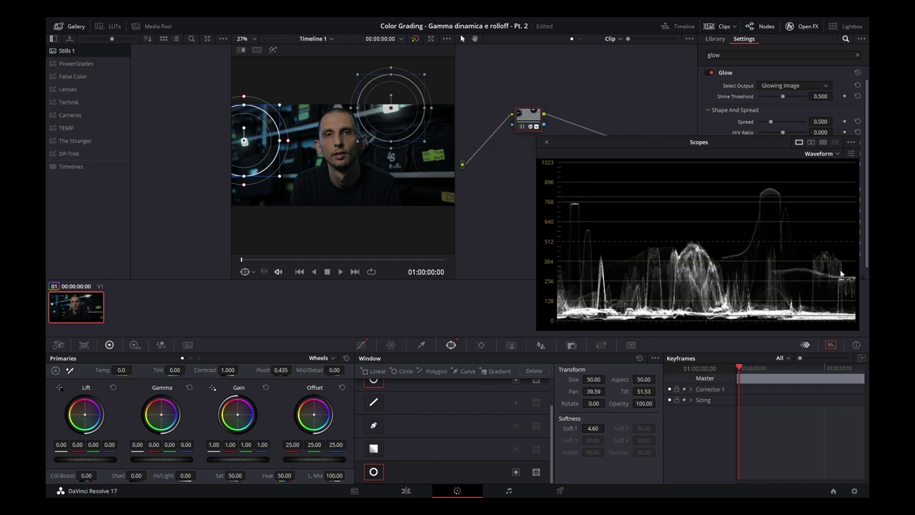
{"action": "left_click", "coordinate": [803, 28]}
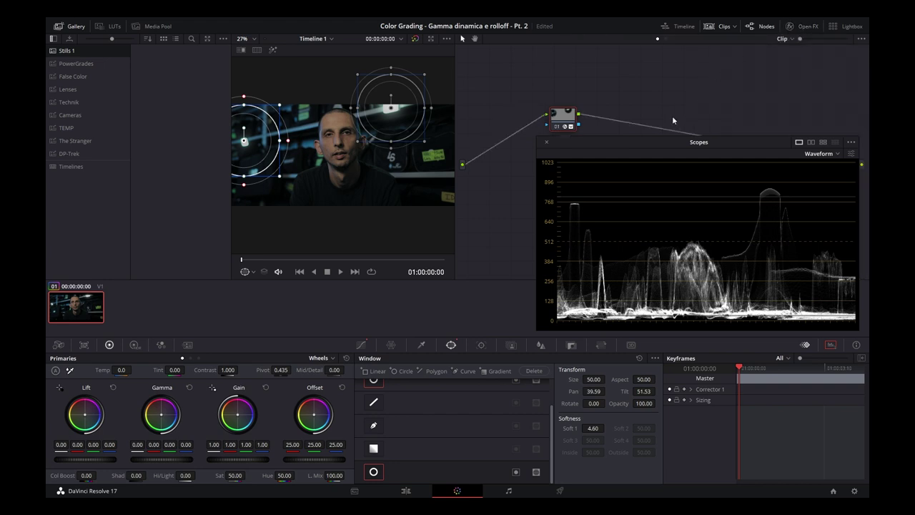
{"action": "left_click_drag", "start_coordinate": [622, 144], "coordinate": [569, 233]}
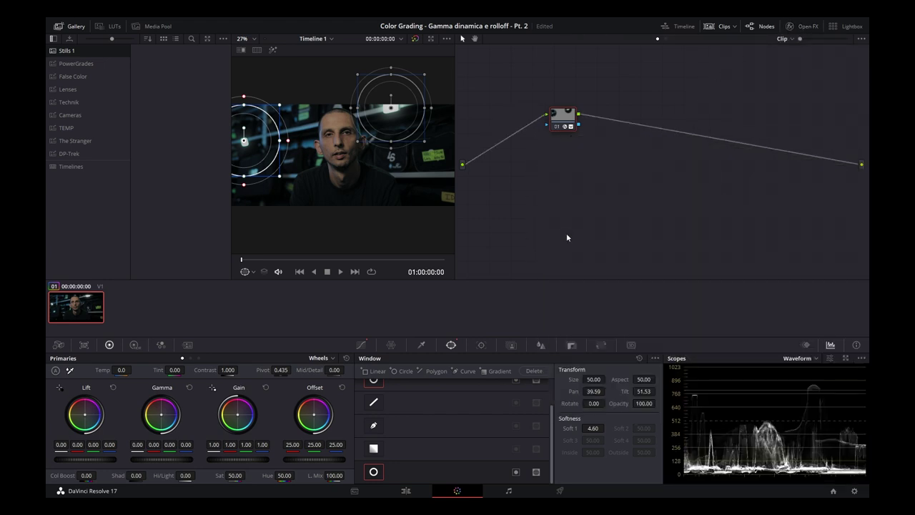